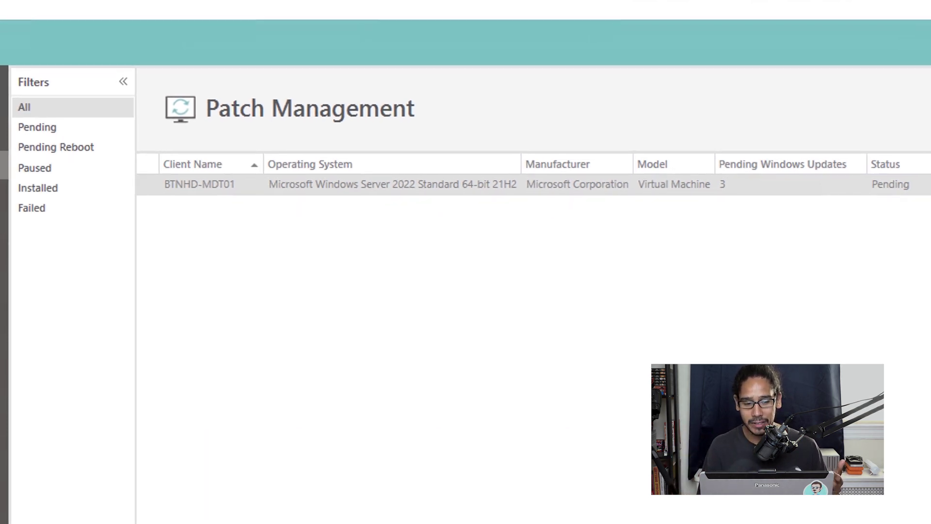
- Start installing Windows updates on BTNHD-MDT01, keeping the Local Network source, and confirm
right_click(219, 187)
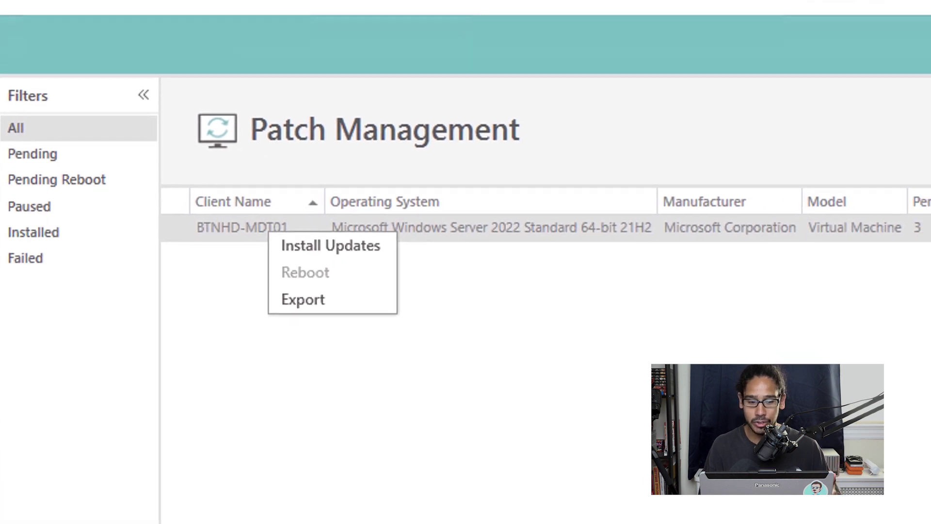
left_click(347, 256)
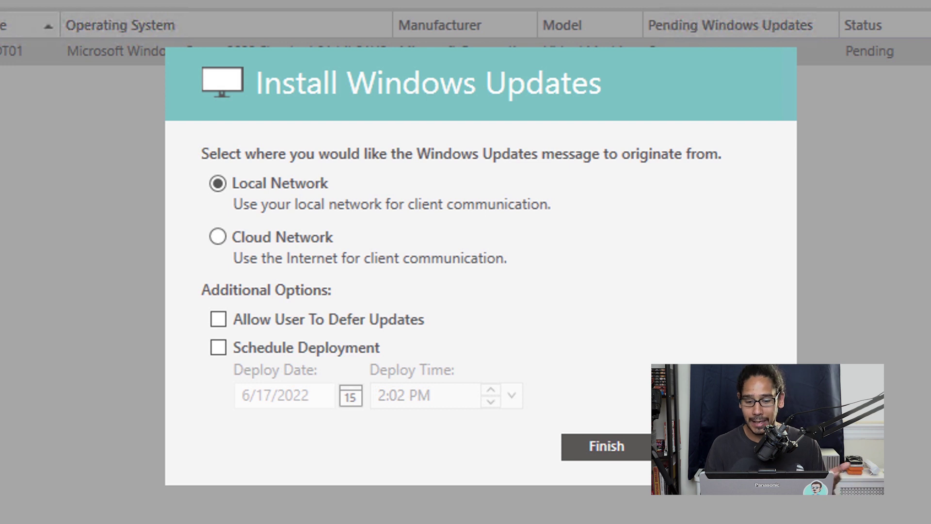
left_click(607, 446)
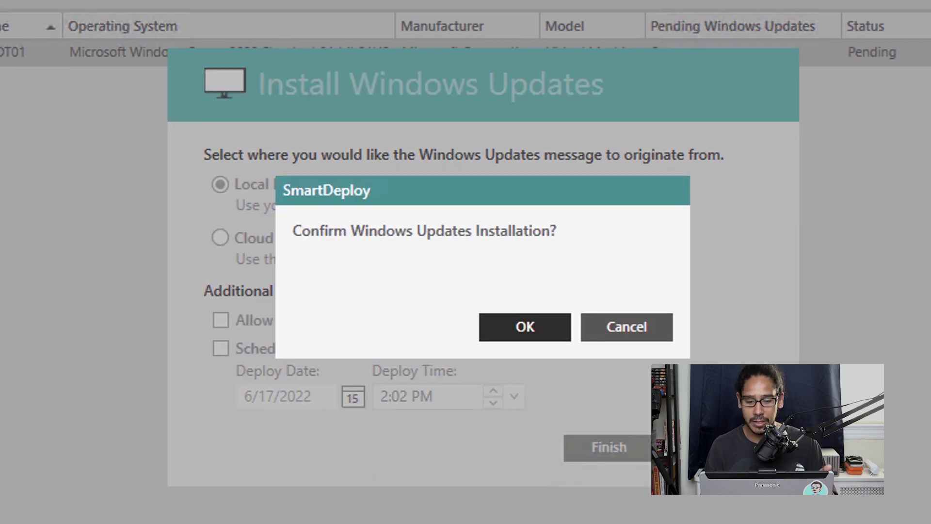
key("Return")
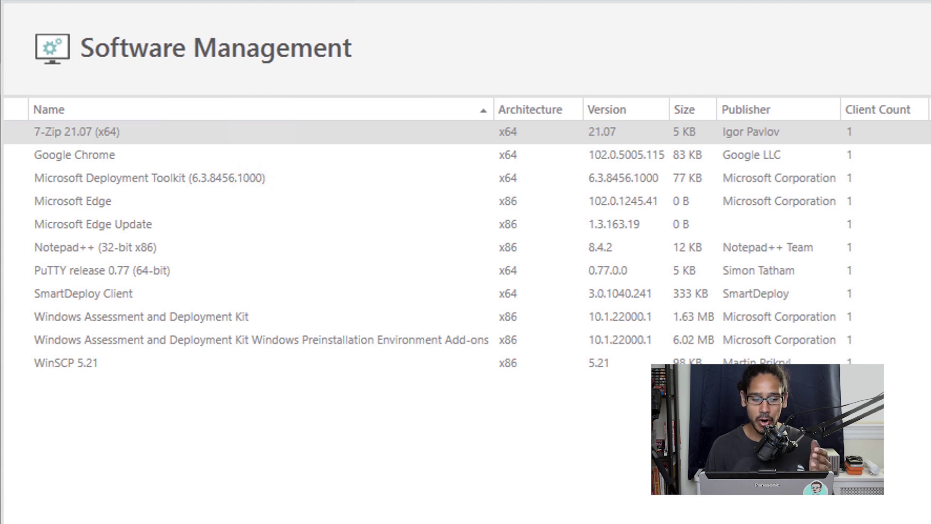
- View the clients that have Notepad++ 8.4.2 installed
right_click(144, 247)
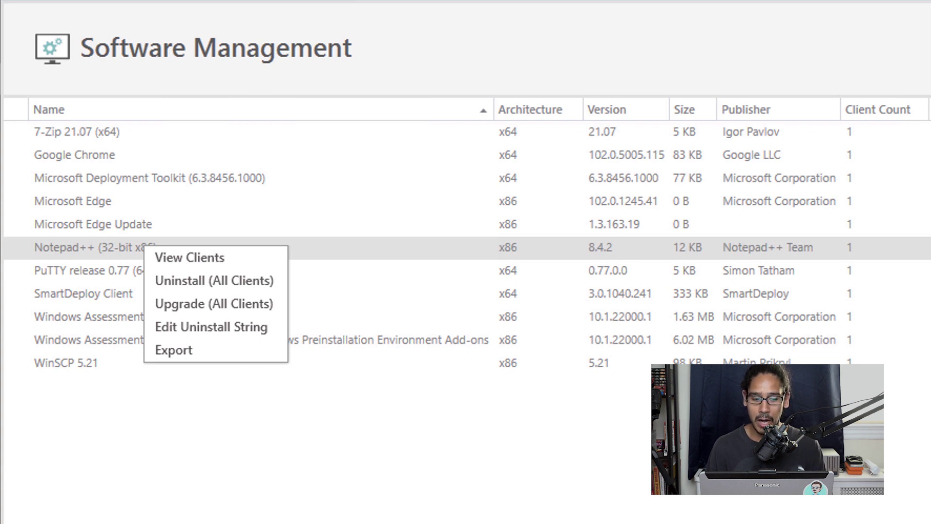
left_click(189, 257)
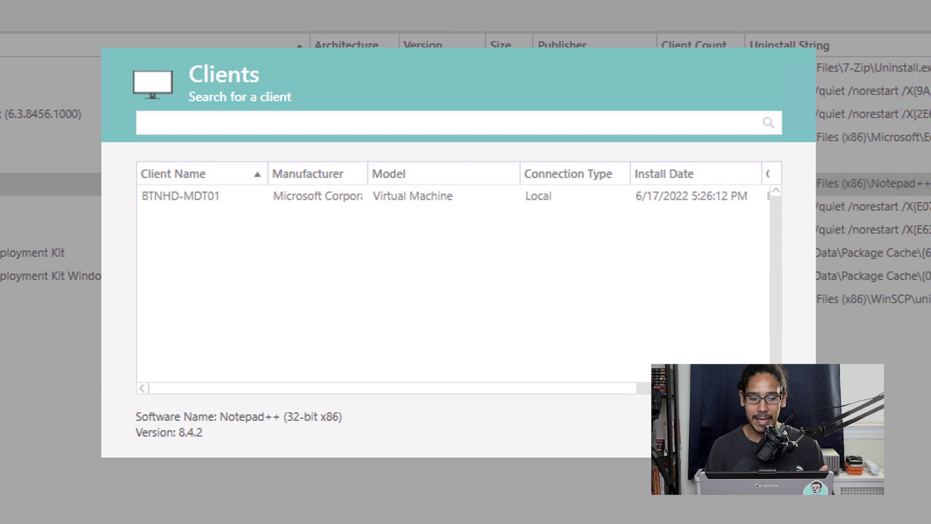